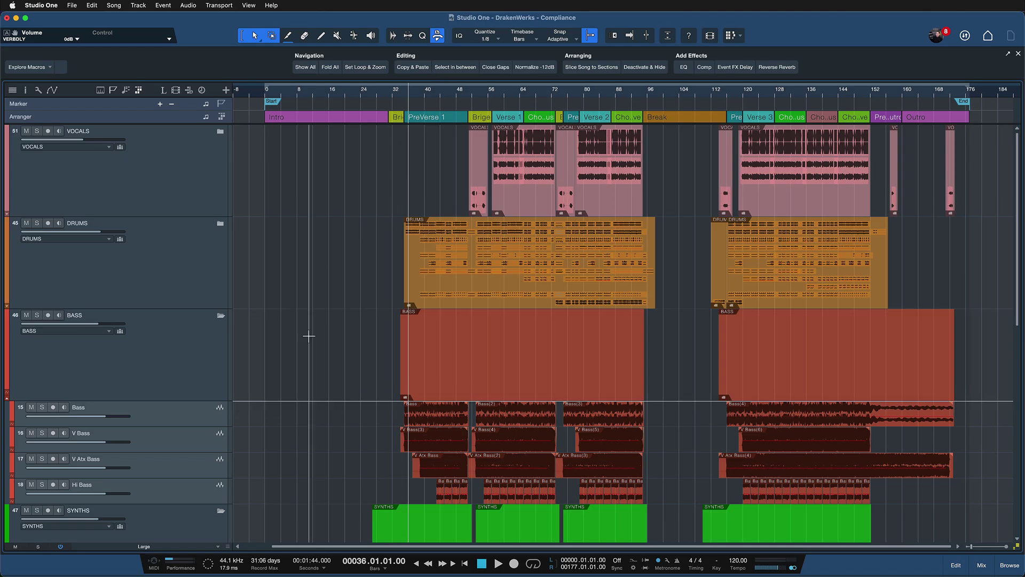
- Expand the SENDS folder to reveal its DRUMSVRB through VERBDLY return tracks, then toggle the mixer console
scroll(310, 335, "down", 10)
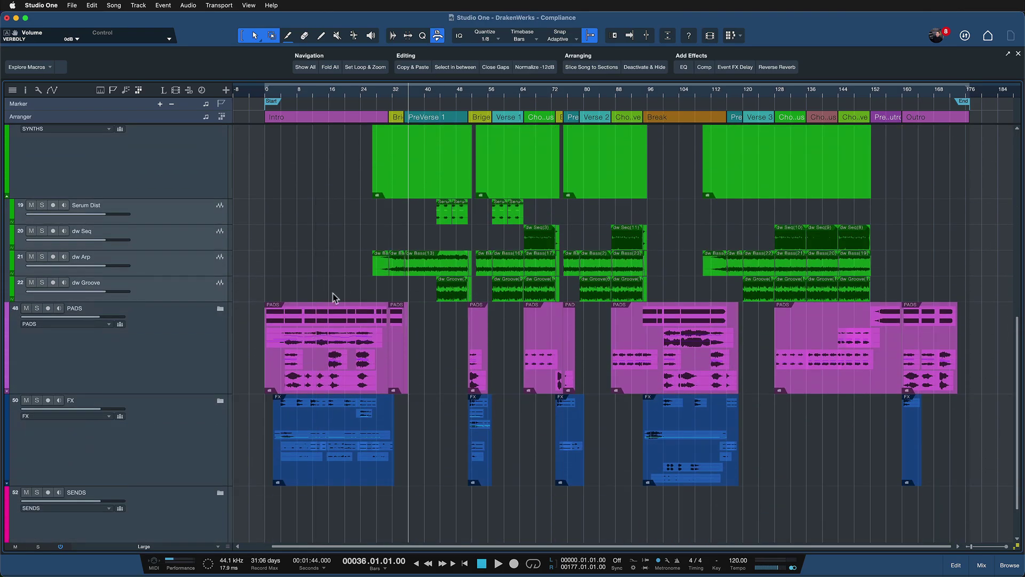
scroll(333, 293, "down", 4)
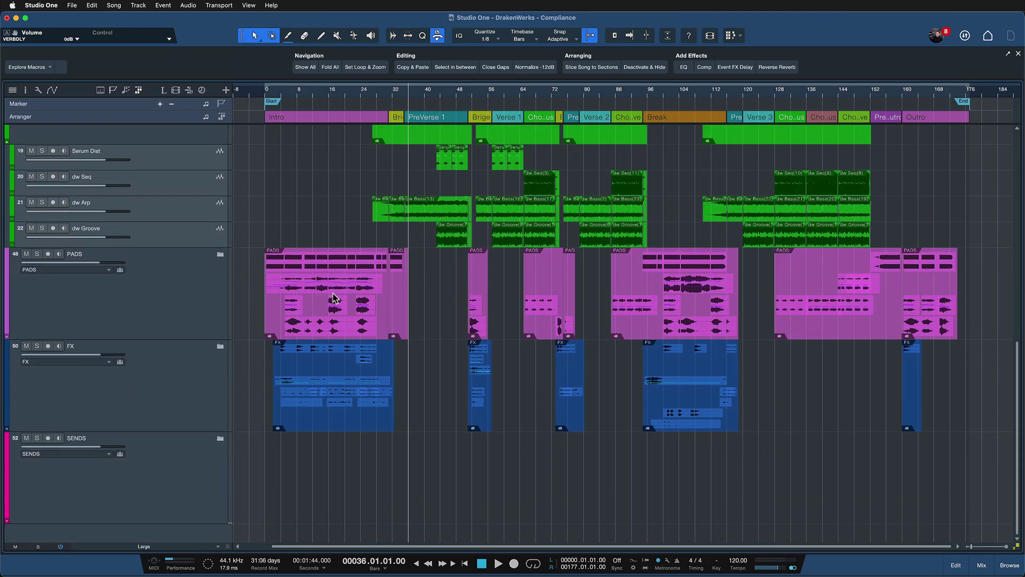
left_click(222, 439)
scroll(270, 426, "down", 12)
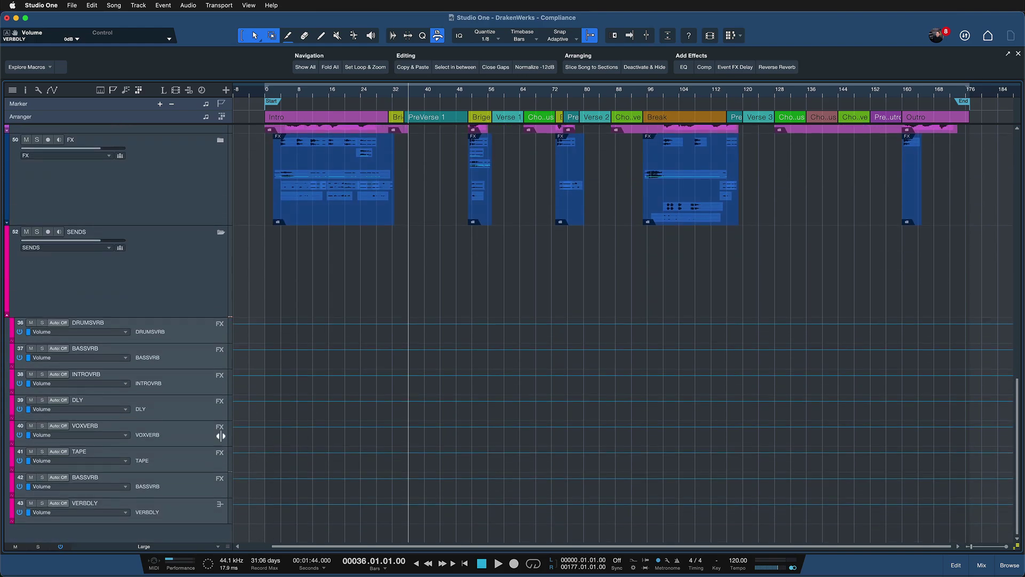
left_click(982, 565)
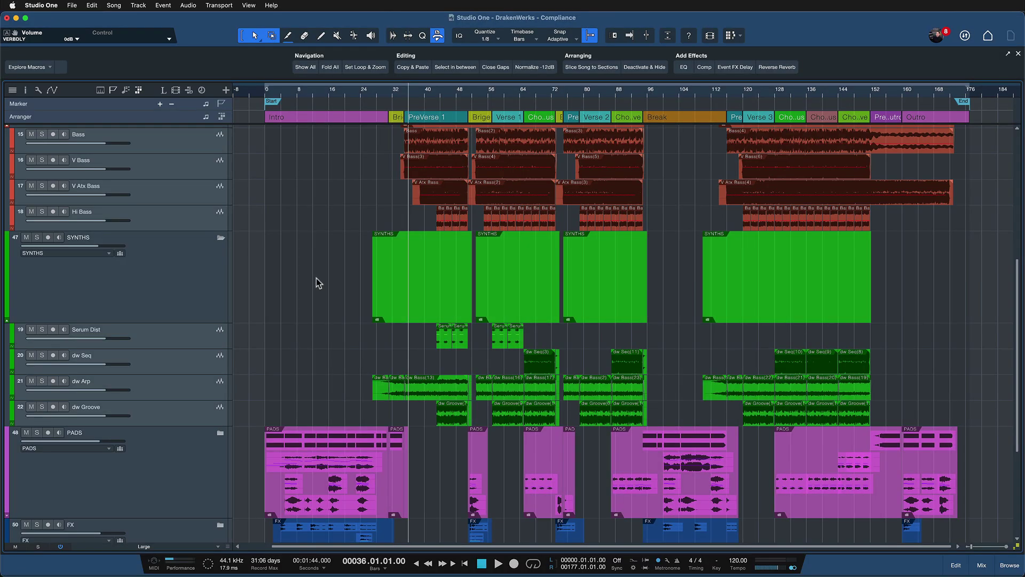
- Show the Inspector, browse the SYNTHS tracks Serum Dist, dw Seq and dw Arp, then collapse SYNTHS
left_click(219, 237)
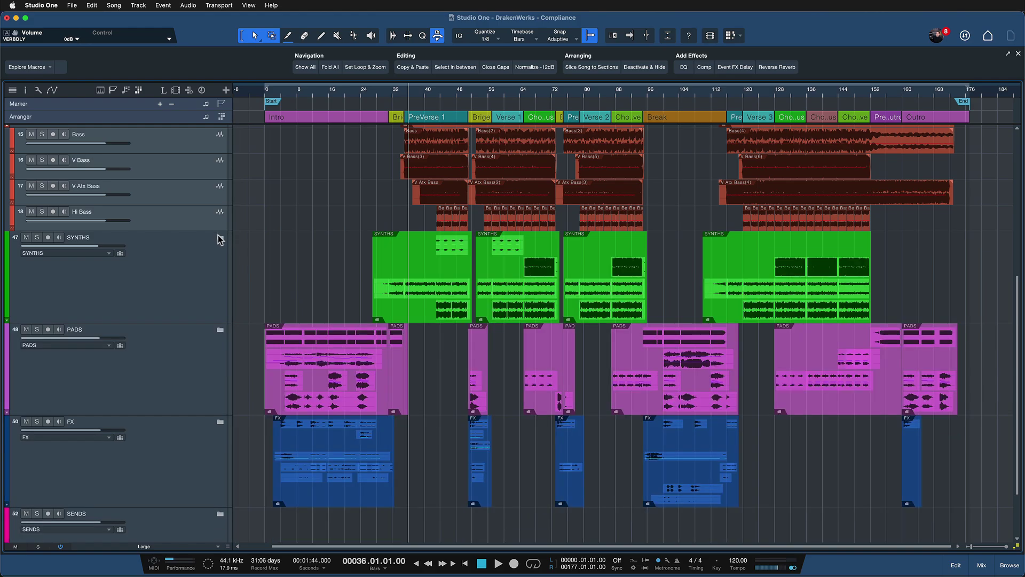
left_click(25, 90)
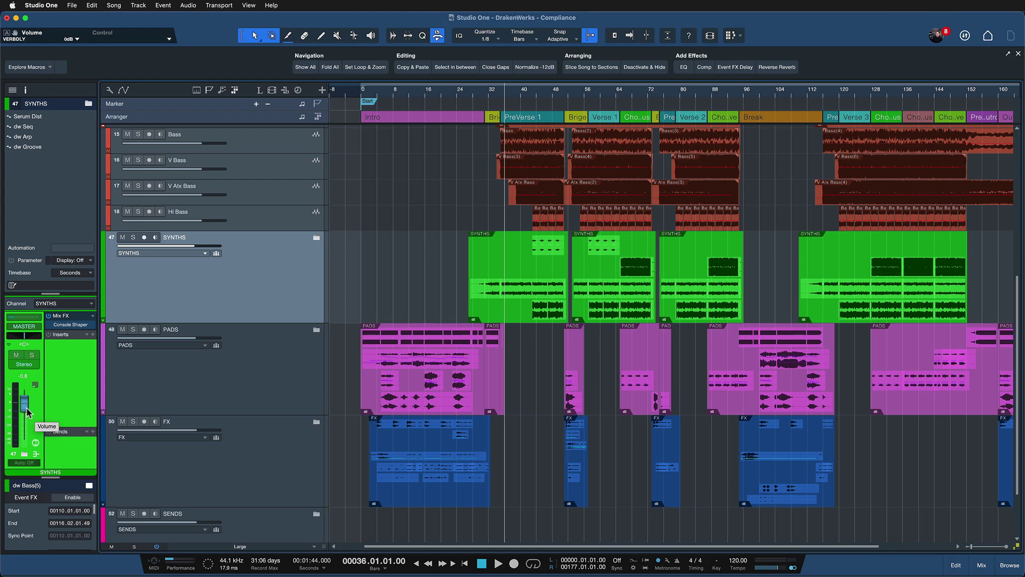
left_click(316, 240)
left_click(229, 331)
left_click(264, 364)
left_click(262, 389)
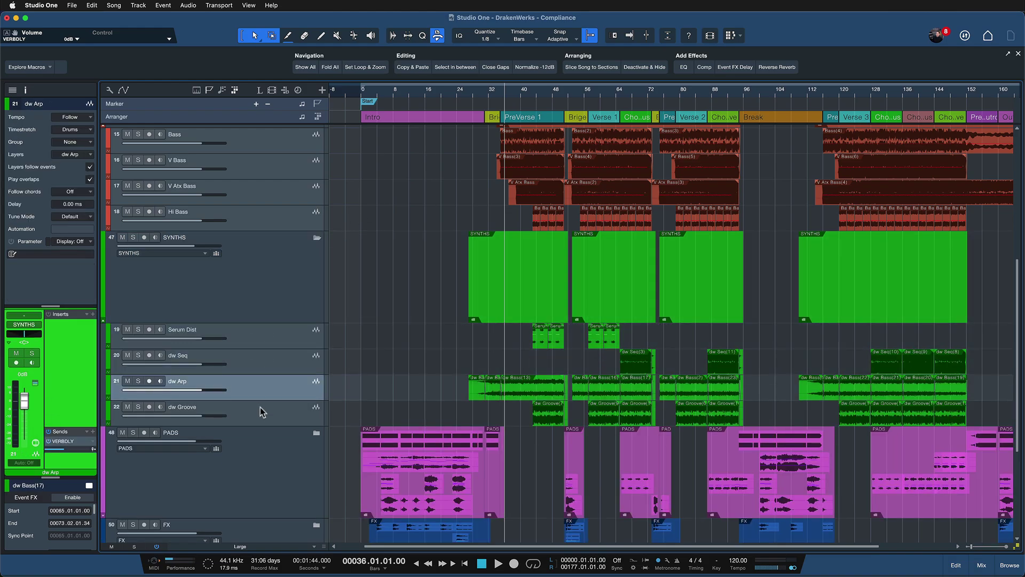
left_click(283, 241)
left_click(317, 237)
scroll(343, 244, "up", 6)
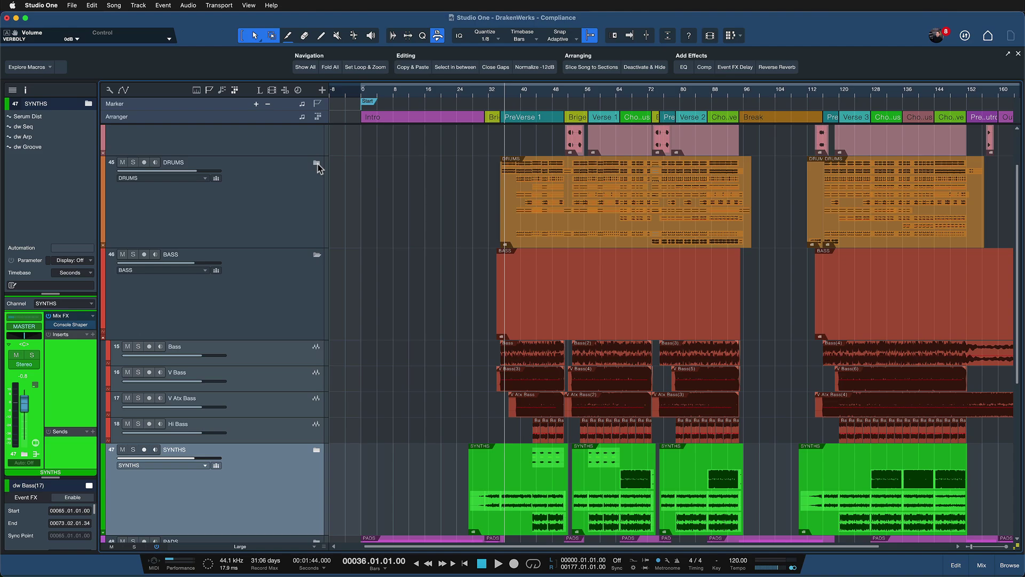
- Expand the DRUMS folder, then select the BASS folder track and collapse it
left_click(317, 164)
scroll(444, 322, "down", 15)
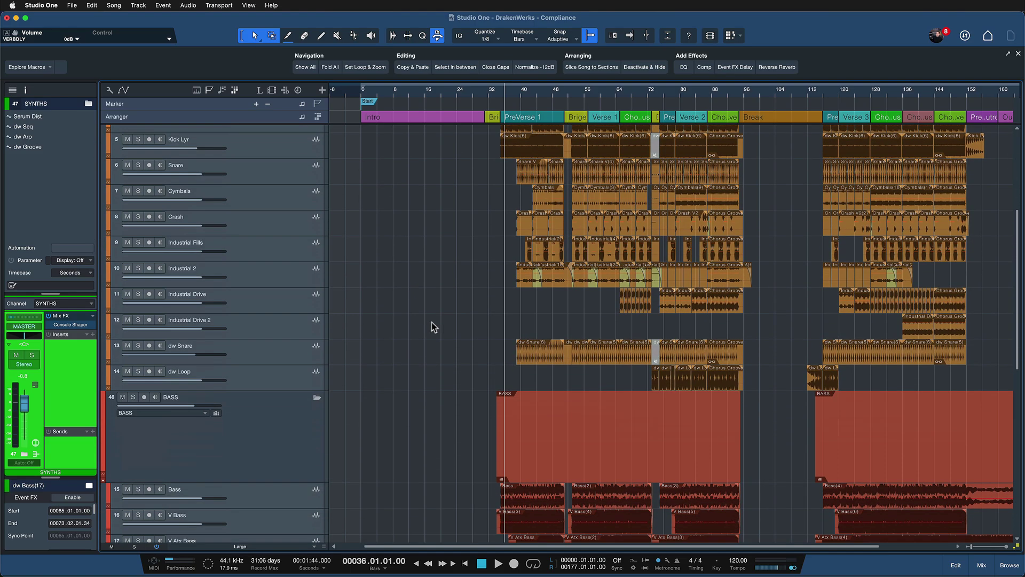
scroll(374, 277, "up", 15)
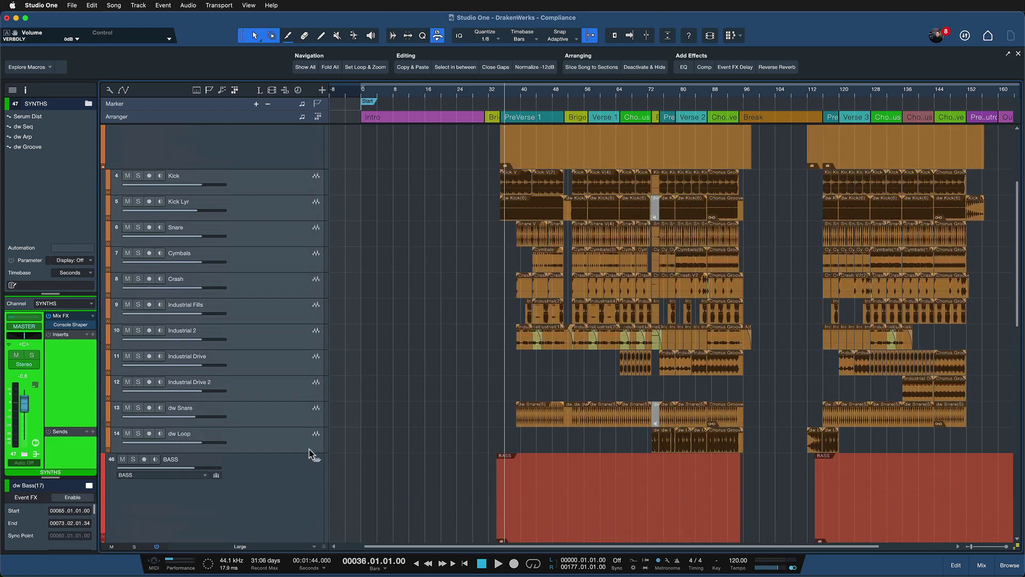
left_click(283, 479)
scroll(399, 396, "down", 5)
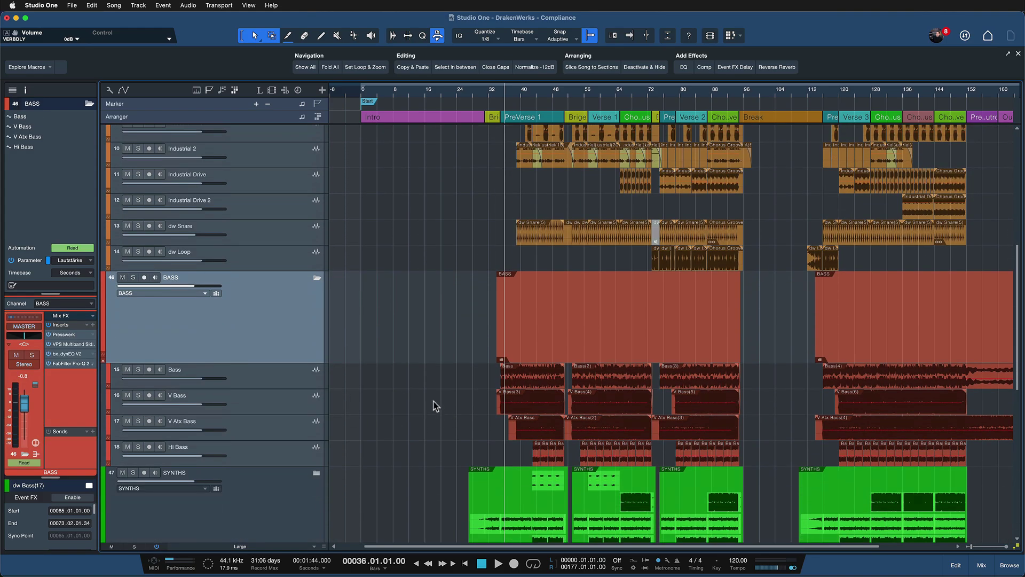
left_click(316, 278)
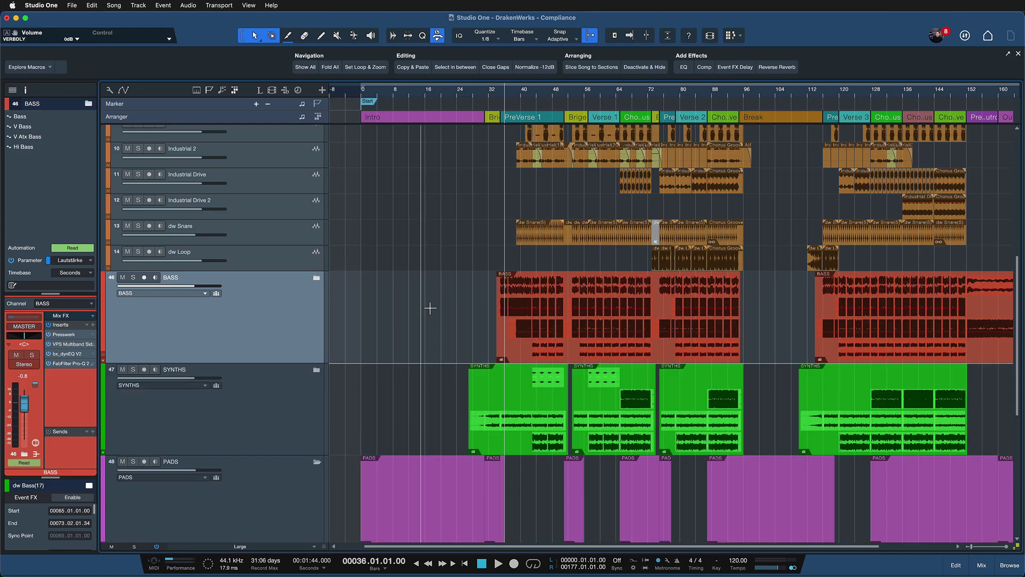
scroll(382, 334, "up", 8)
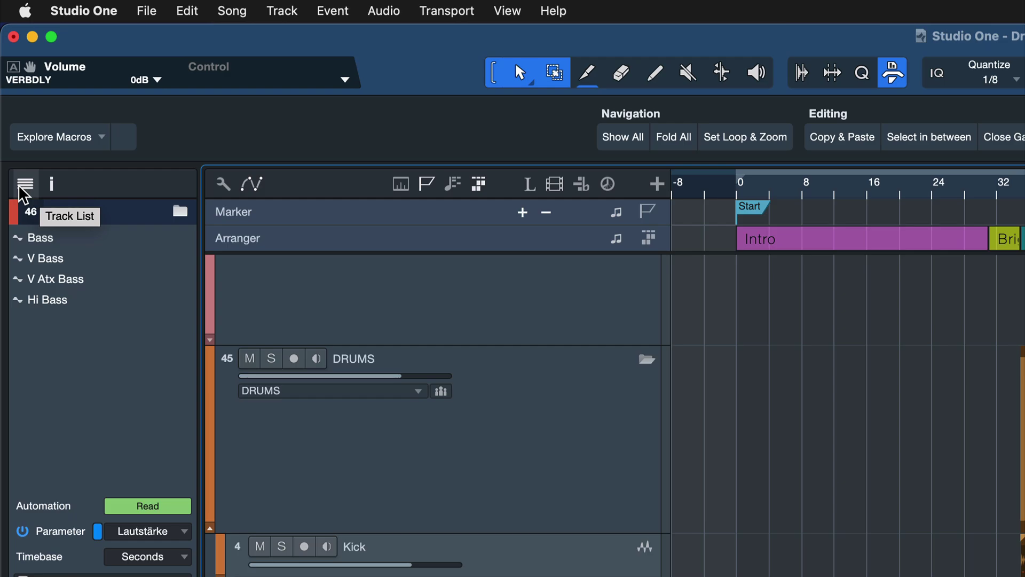
- Open the Track List of all song tracks and toggle visibility for the VOCALS through PADS folders
left_click(21, 187)
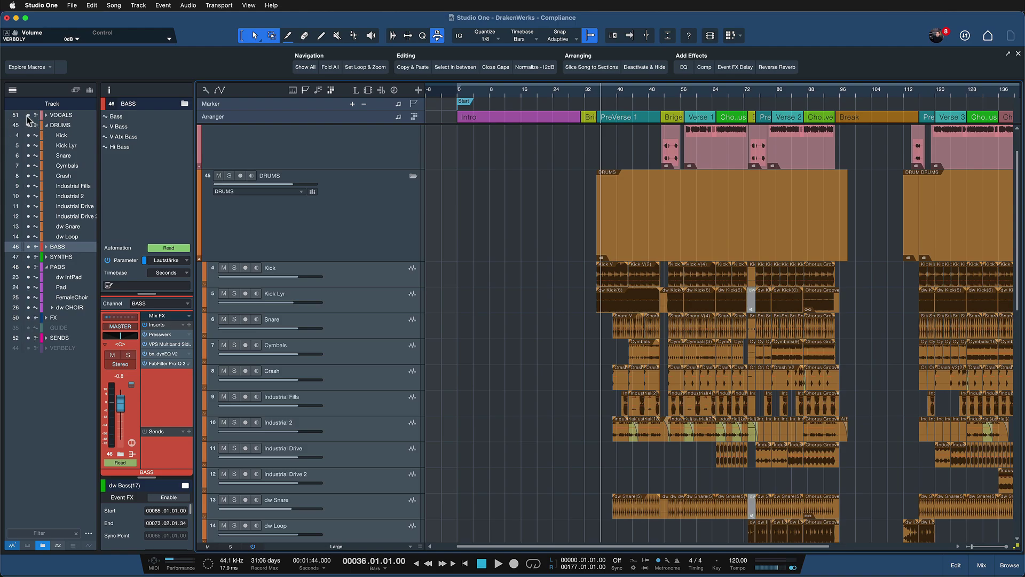
left_click_drag(28, 118, 22, 199)
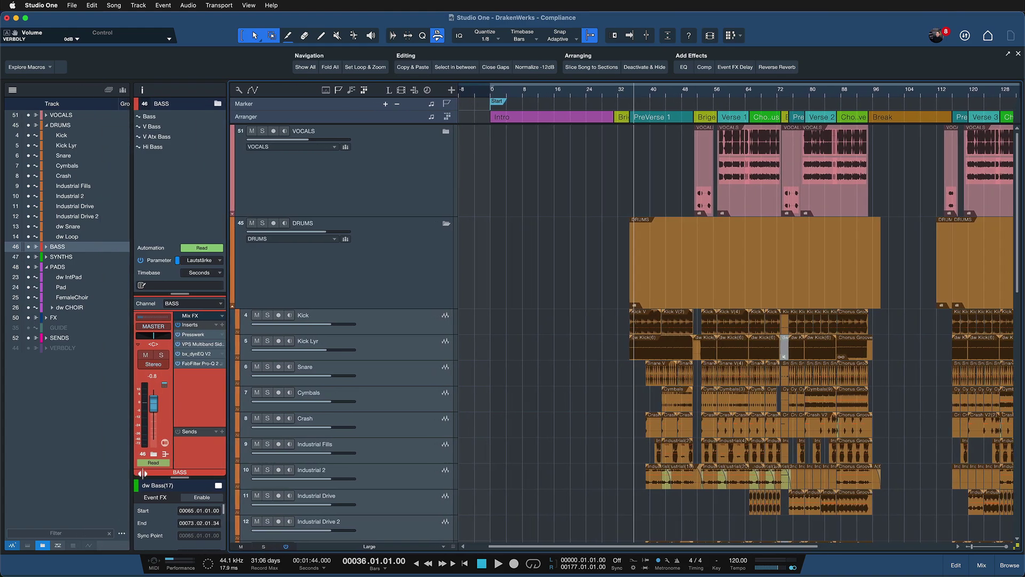
- Widen the track list, filter it by DRUMS and select the DRUMSVRB send track
left_click_drag(145, 472, 145, 473)
left_click_drag(469, 314, 419, 315)
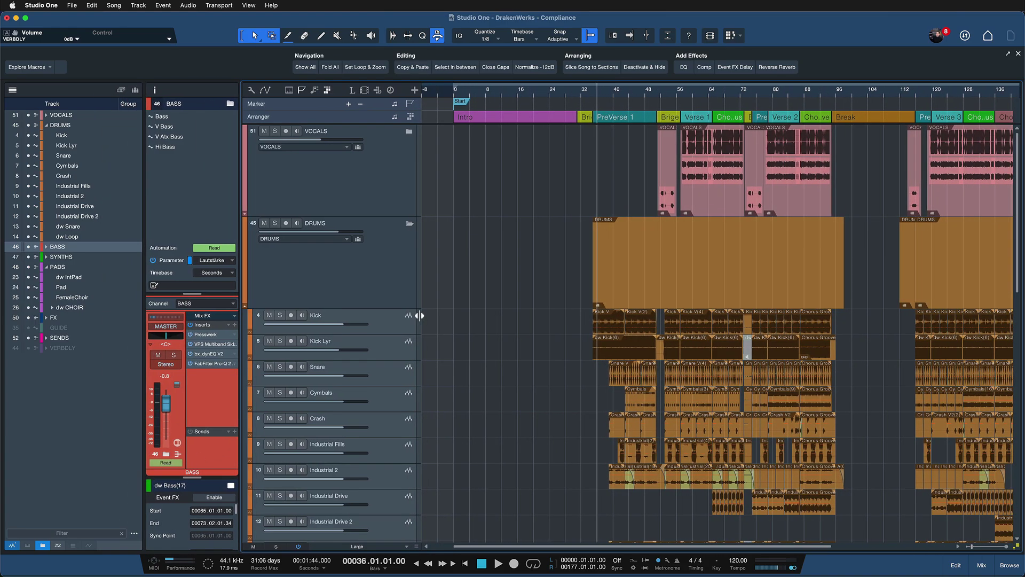
left_click(69, 533)
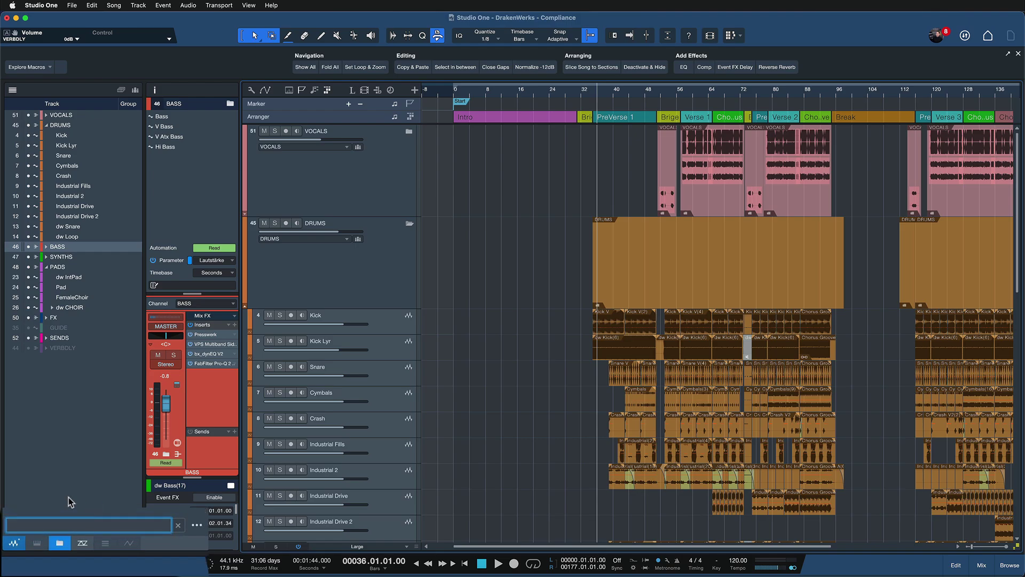
type("DRUMS")
key("Return")
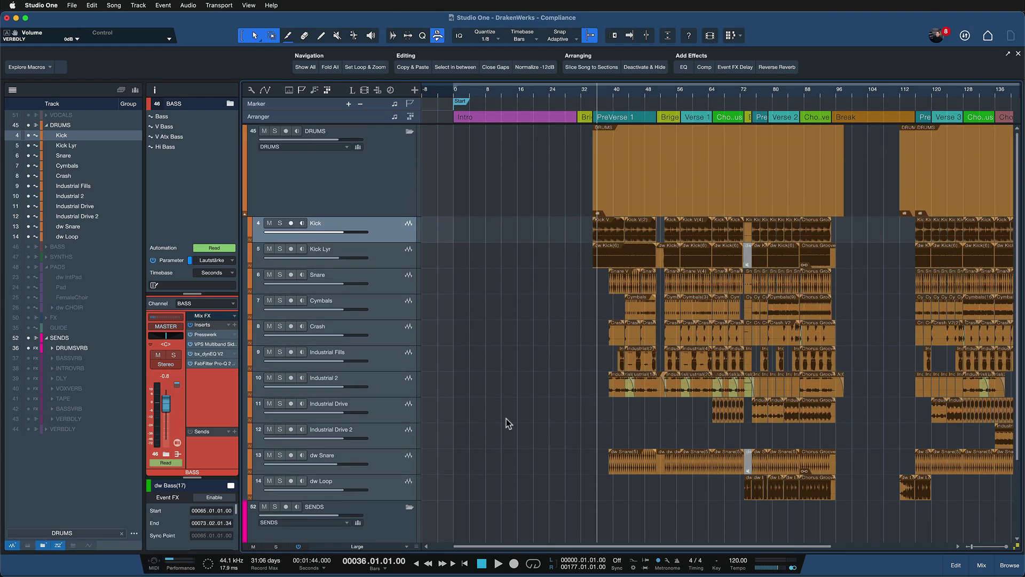
scroll(451, 360, "down", 3)
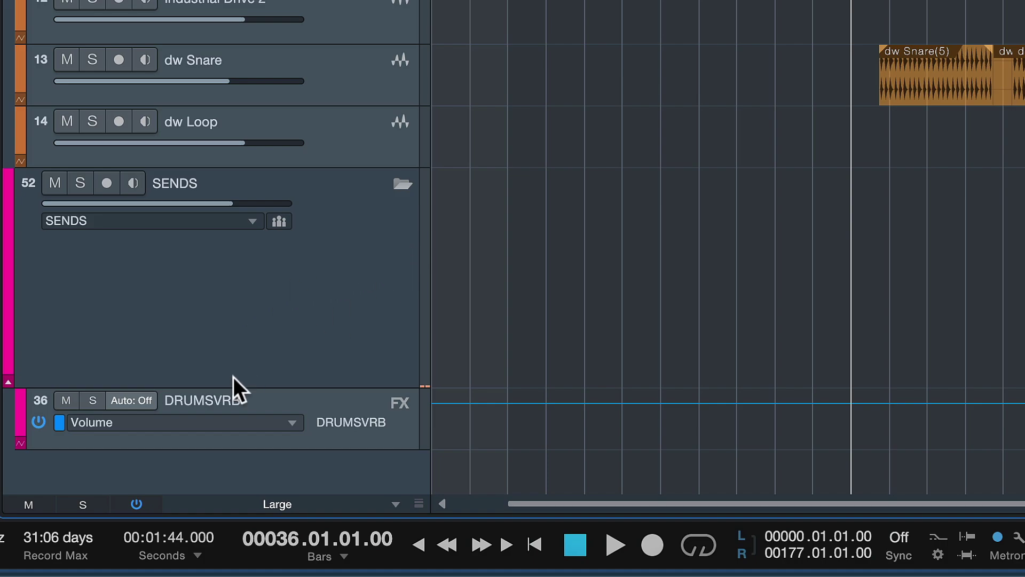
left_click(235, 397)
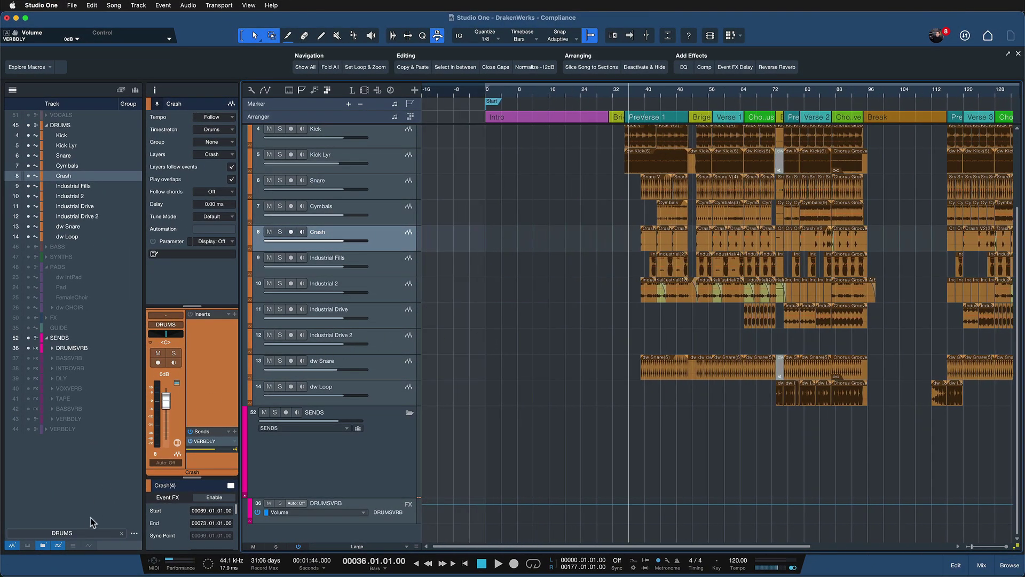
- Change the track filter to BASS, then clear it so every track returns
left_click(83, 532)
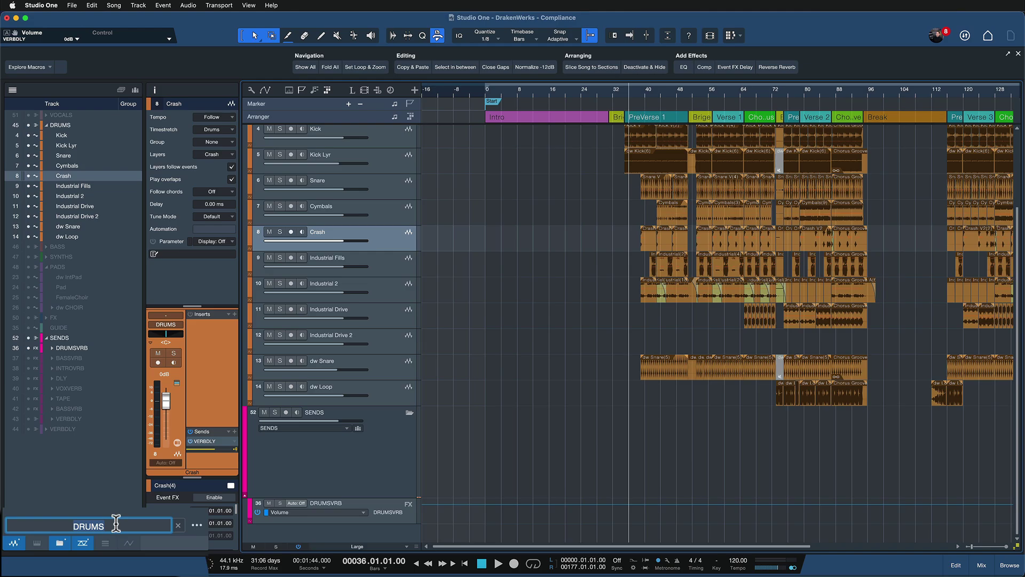
type("BASS")
key("Return")
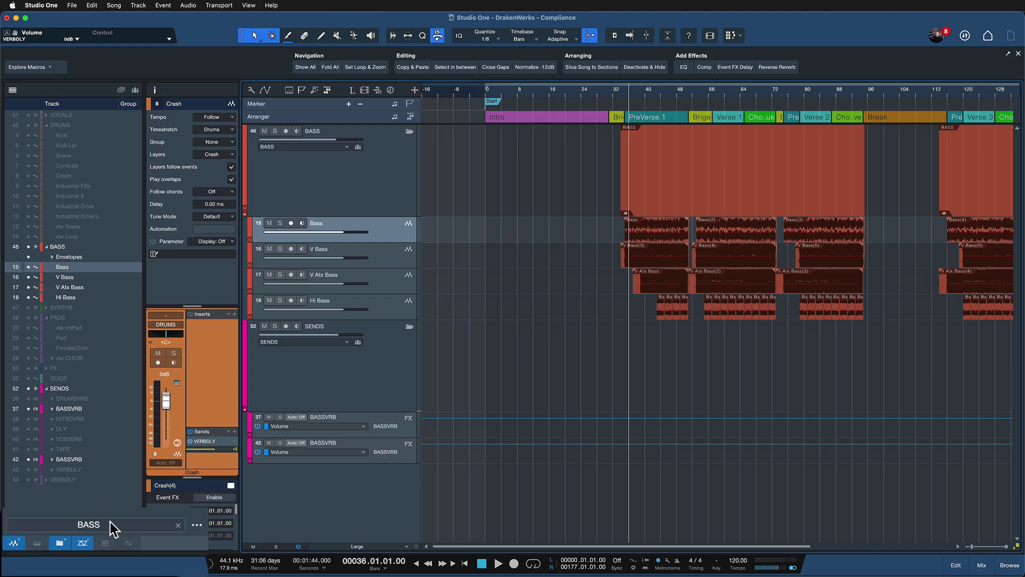
left_click(82, 531)
left_click(178, 525)
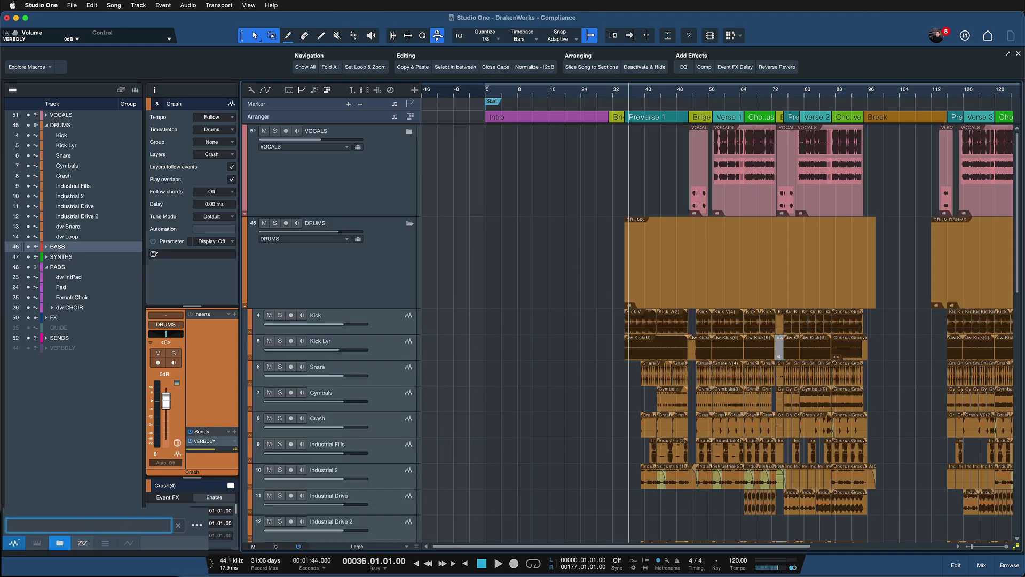
- Fit the whole song with Shift+Z and scroll the mixer to the first drum channels
key("shift+z")
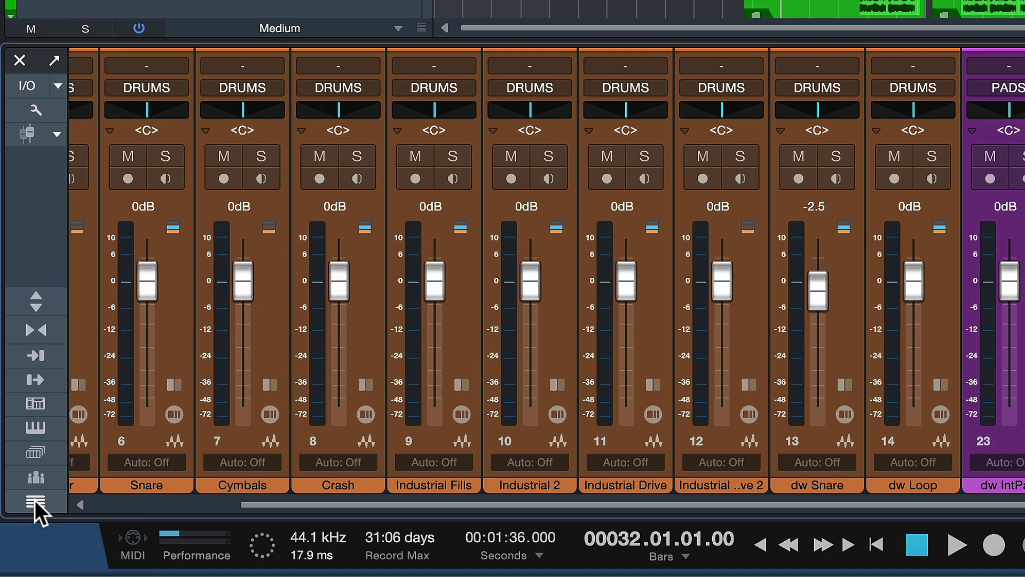
left_click_drag(817, 505, 294, 508)
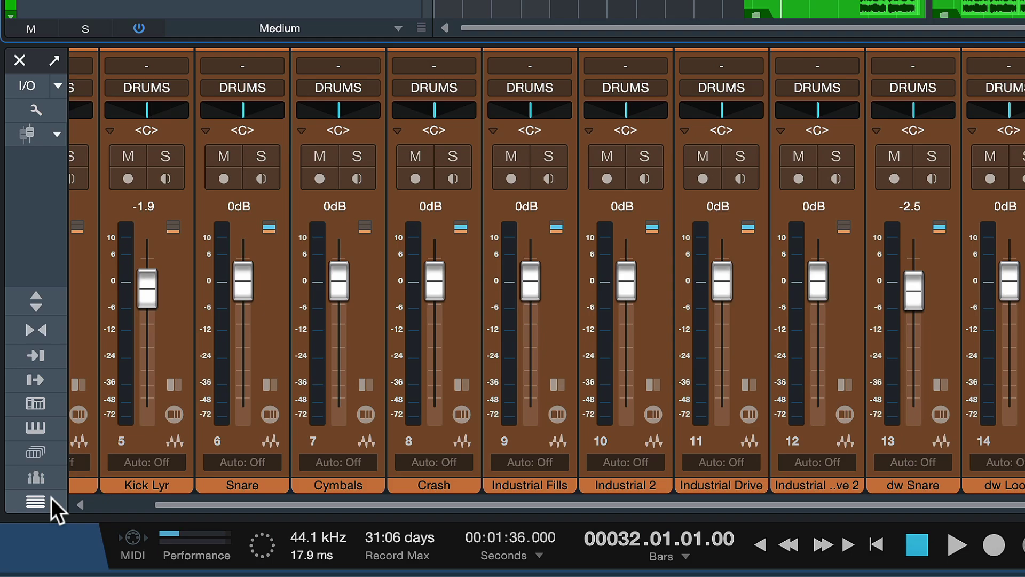
- Show the mixer's channel list and apply a name filter to the mixer channels
left_click(51, 498)
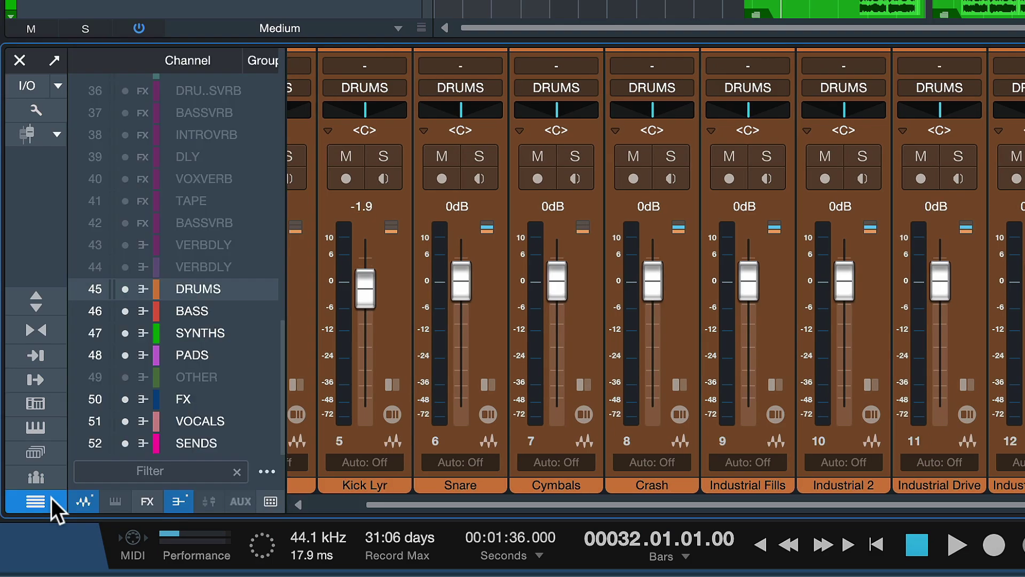
left_click(166, 461)
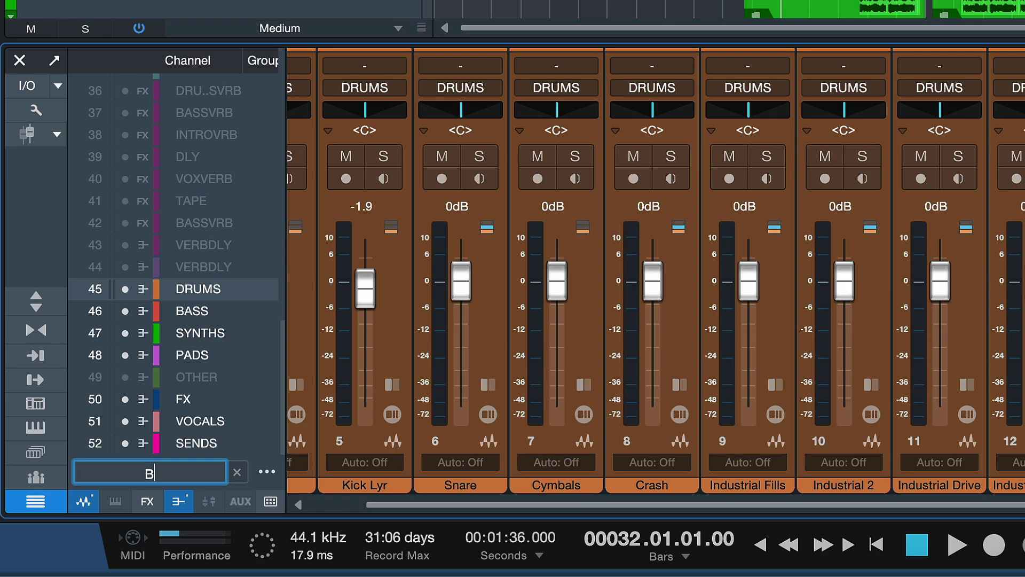
key("Return")
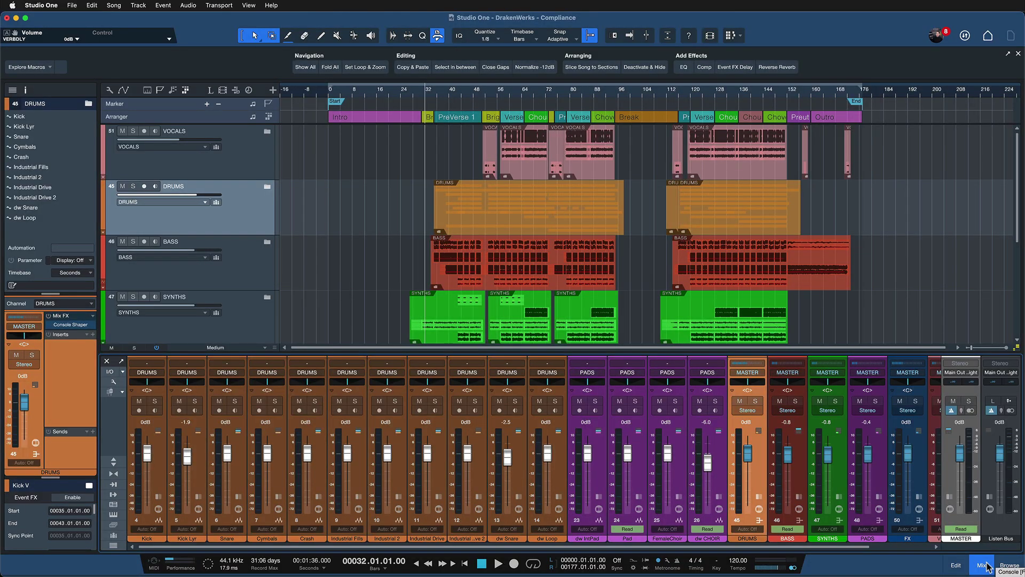
left_click(985, 564)
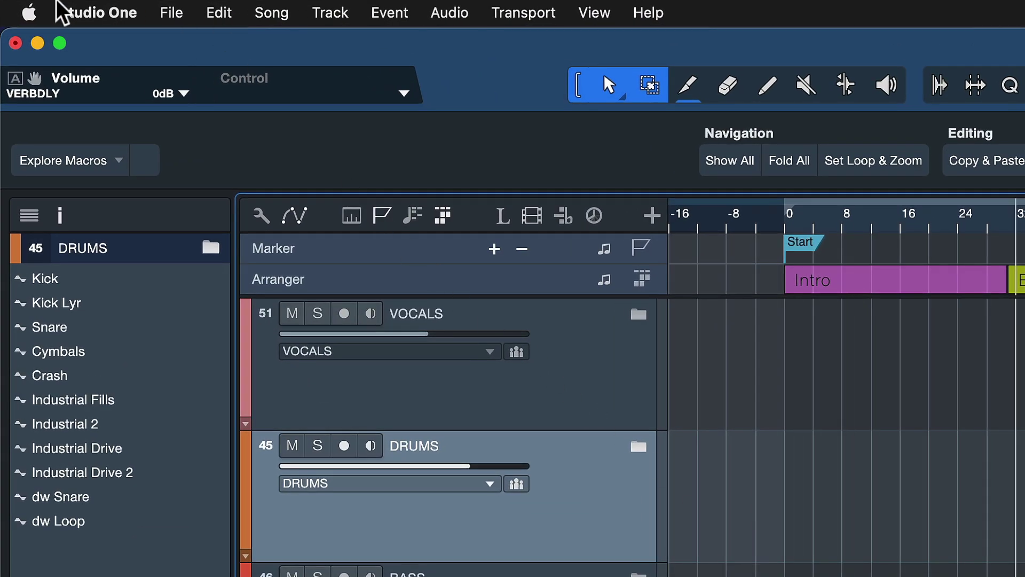
left_click(86, 6)
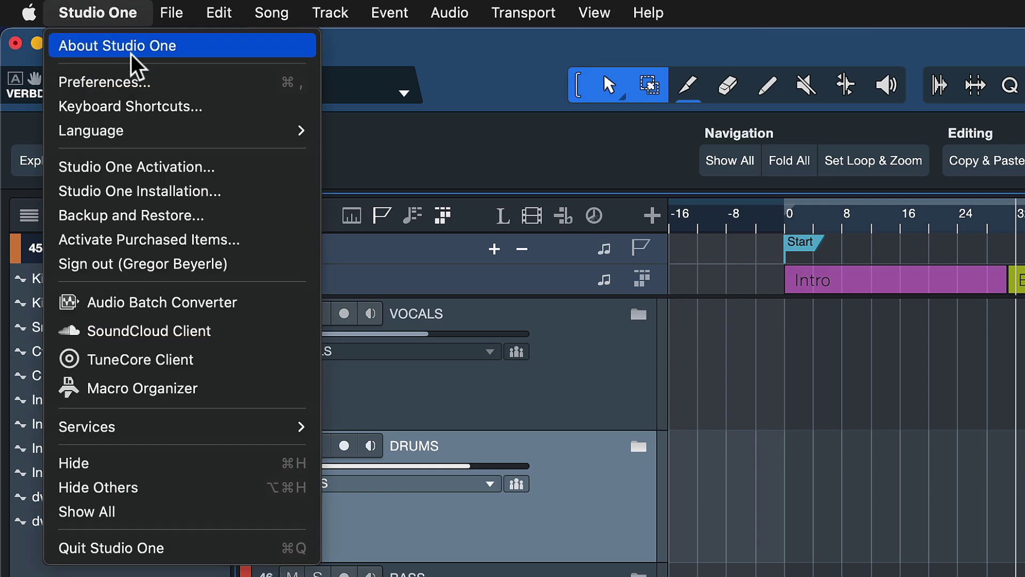
left_click(155, 124)
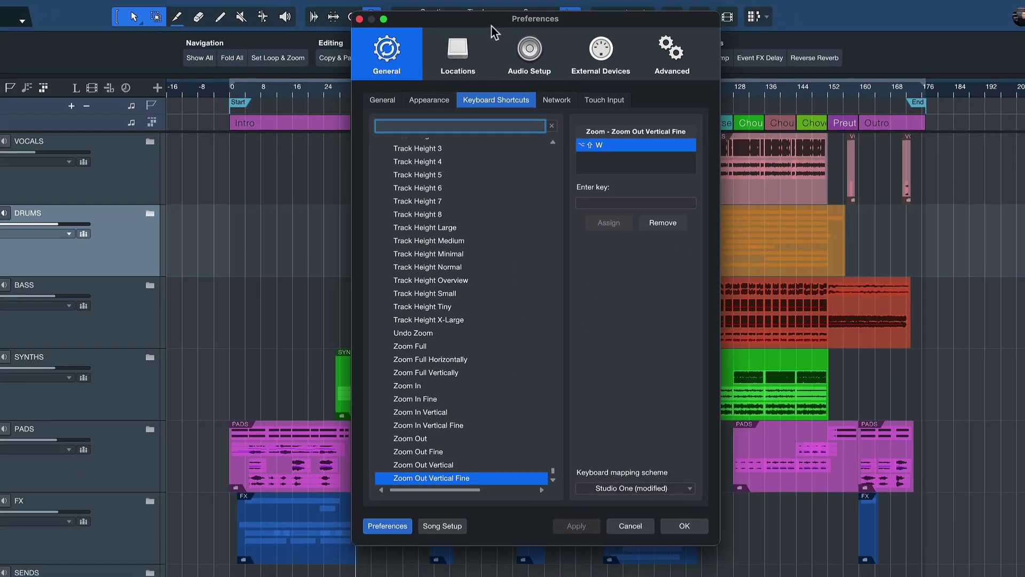
type("Filter")
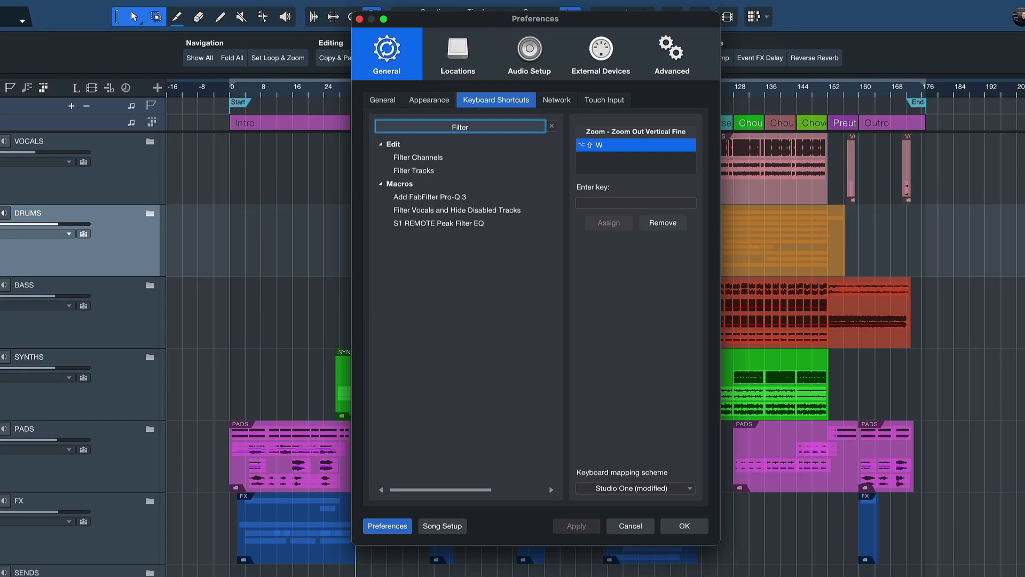
left_click(443, 157)
left_click(431, 170)
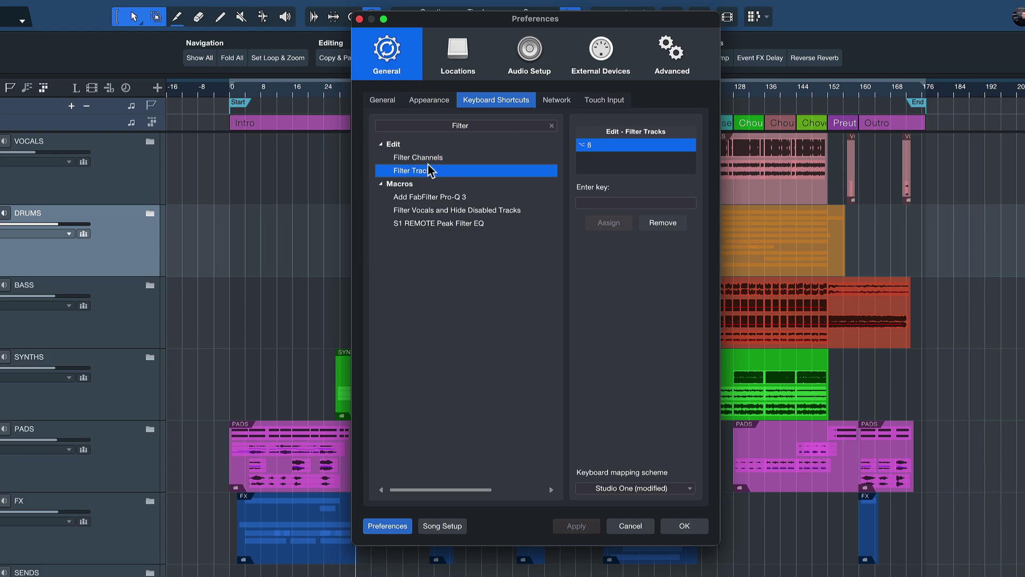
left_click(426, 161)
left_click(432, 171)
left_click(434, 159)
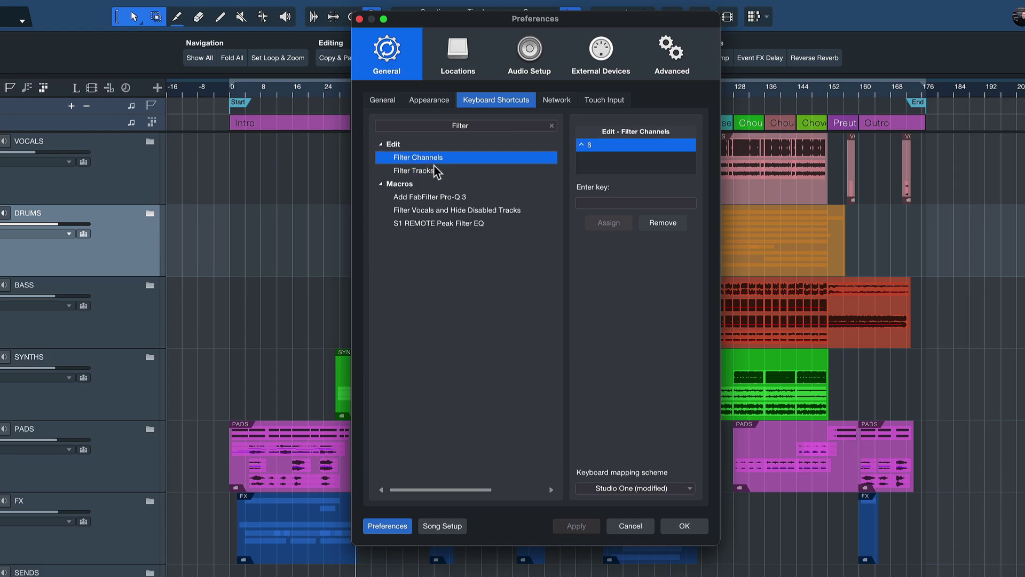
left_click(435, 170)
left_click(438, 159)
left_click(438, 170)
left_click(439, 159)
left_click(442, 171)
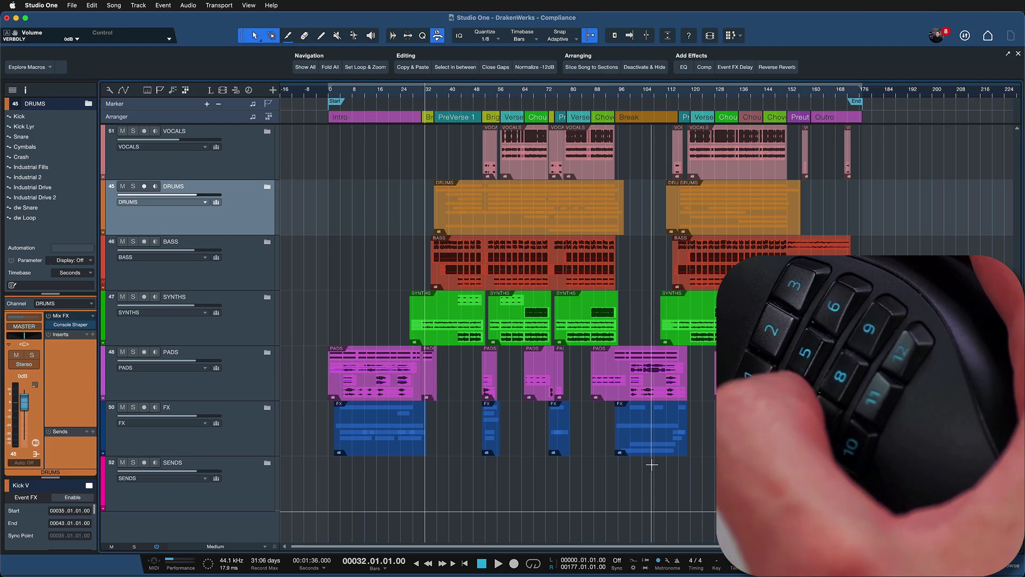
- Open the track list filter with F2, filter by DRUMS, then clear the filter
key("F2")
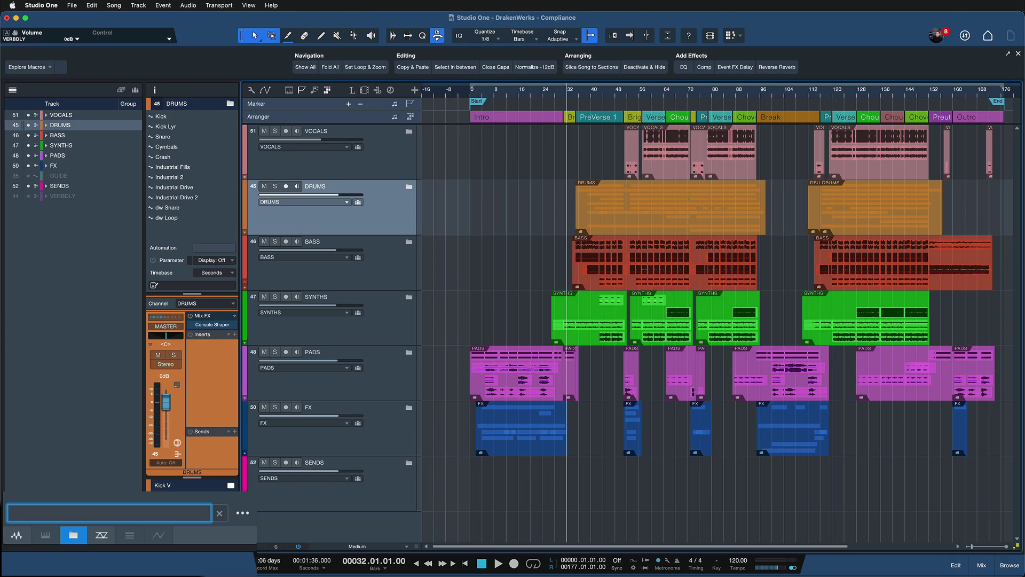
type("DRUMS")
key("Return")
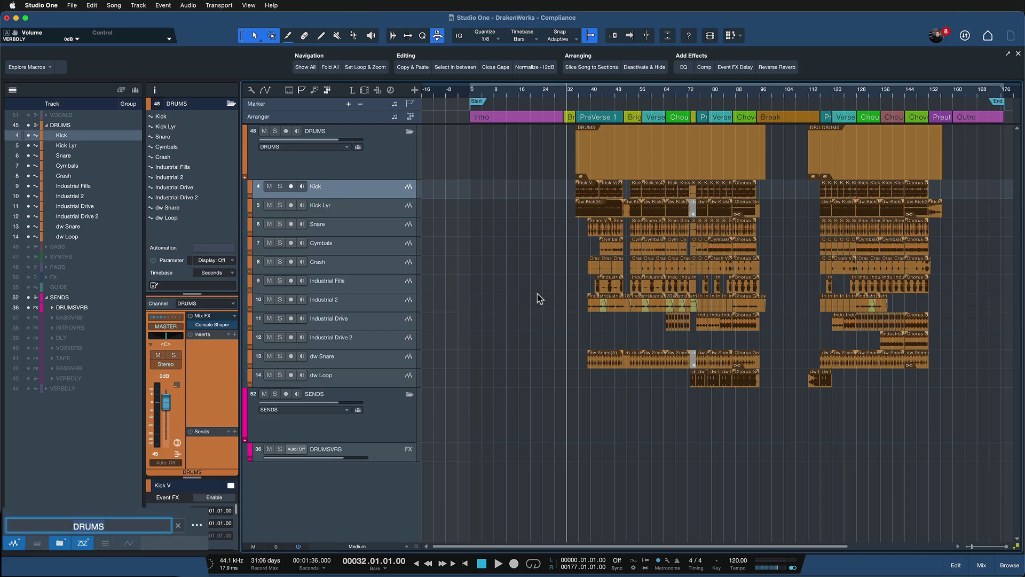
key("BackSpace")
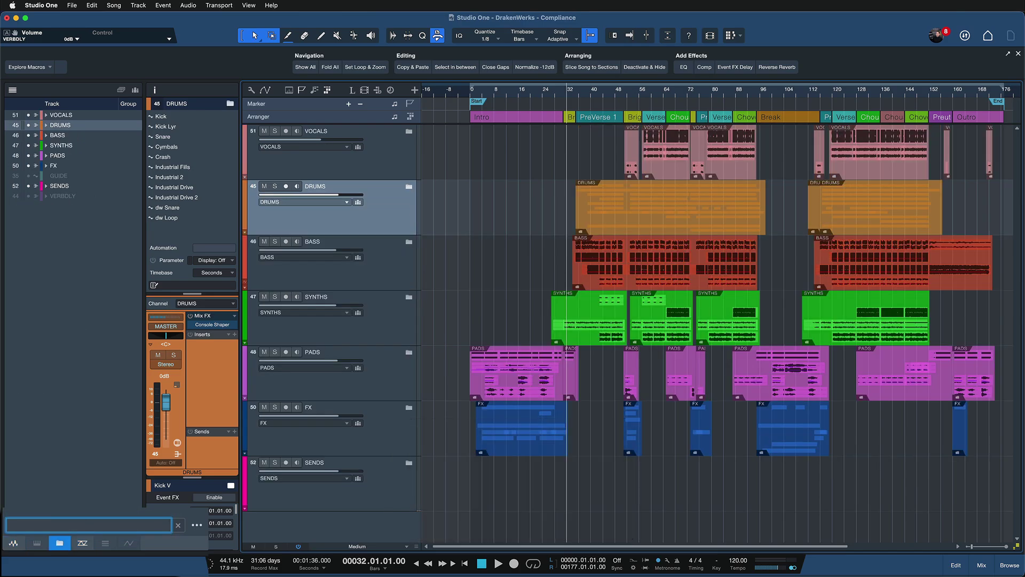